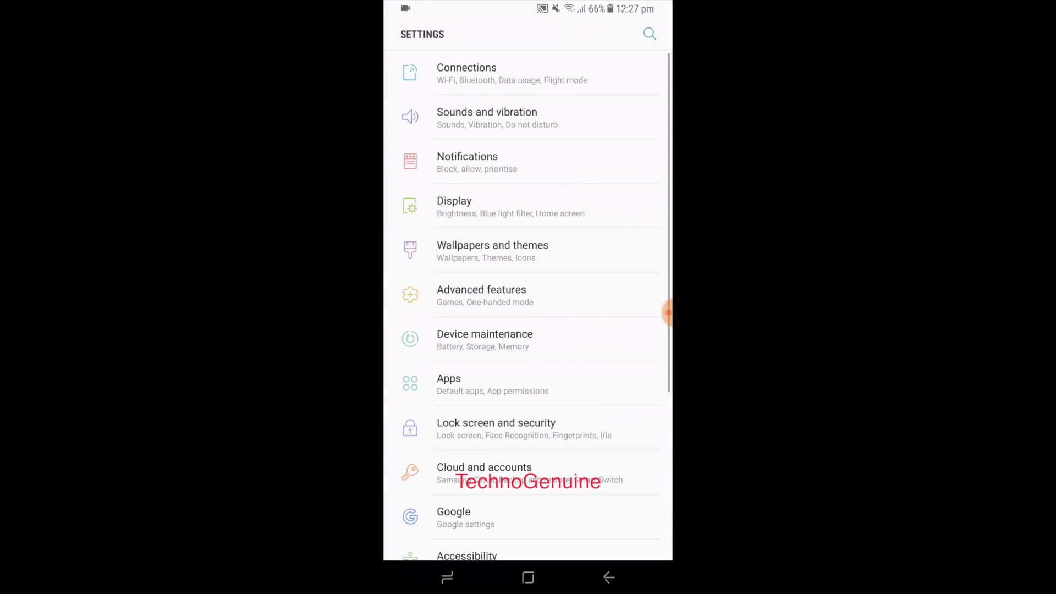
- Go from Display to Home screen settings and begin opening Hide apps
{"action": "left_click", "coordinate": [578, 211]}
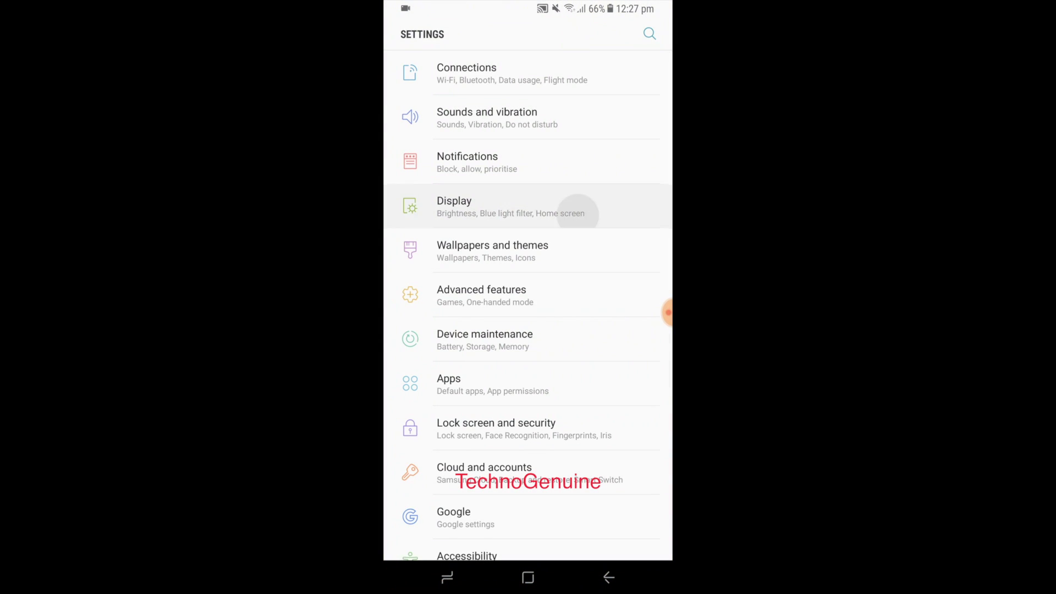
{"action": "scroll", "coordinate": [528, 330], "scroll_direction": "down", "scroll_amount": 2}
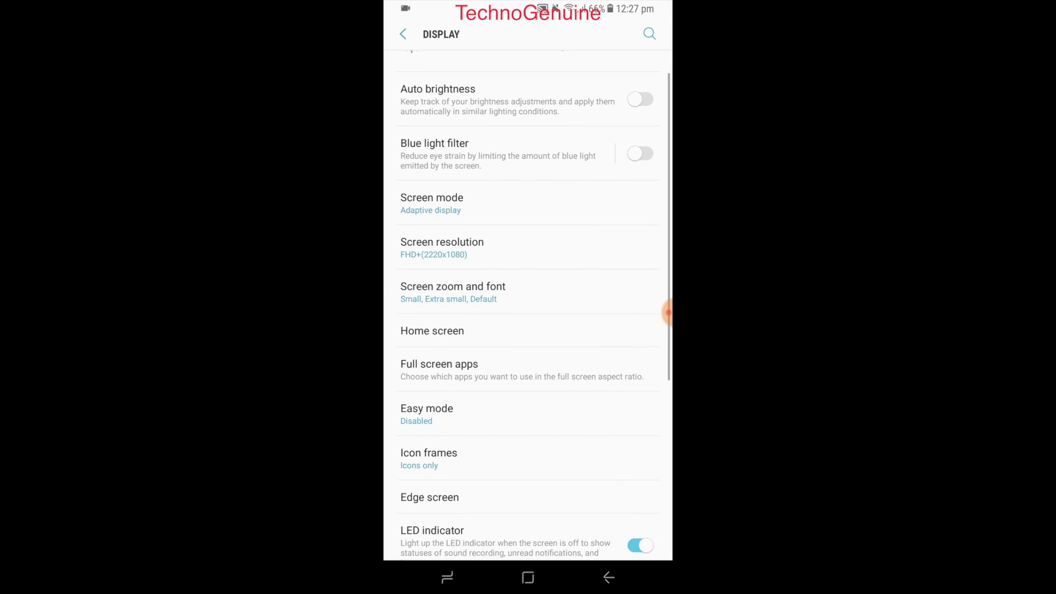
{"action": "left_click", "coordinate": [462, 332]}
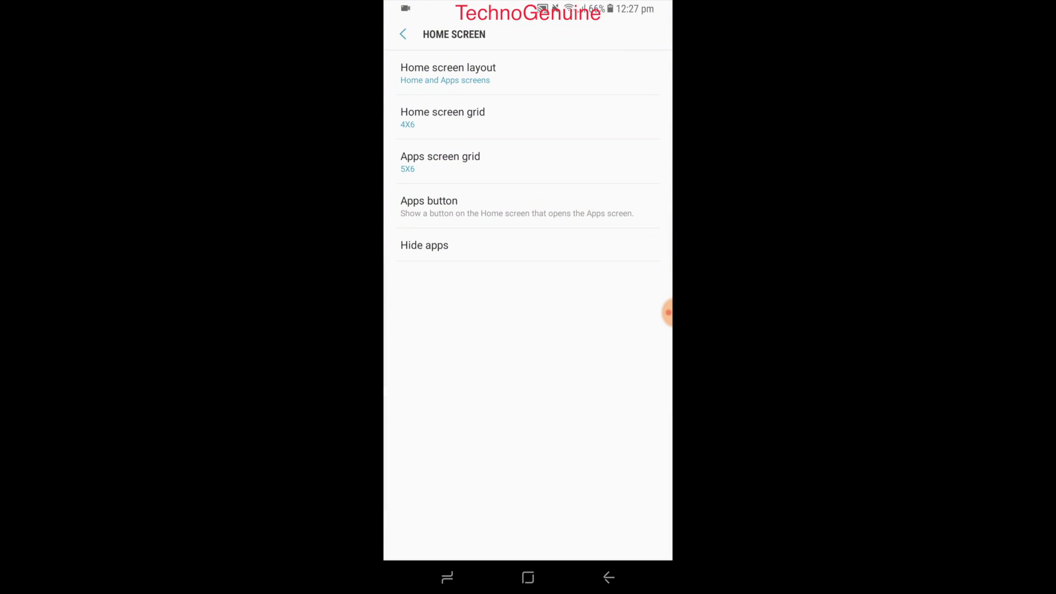
{"action": "left_click", "coordinate": [528, 245]}
- Try Hide Apps button, keep the Apps button set to Show, then return to the home screen
{"action": "left_click", "coordinate": [608, 578]}
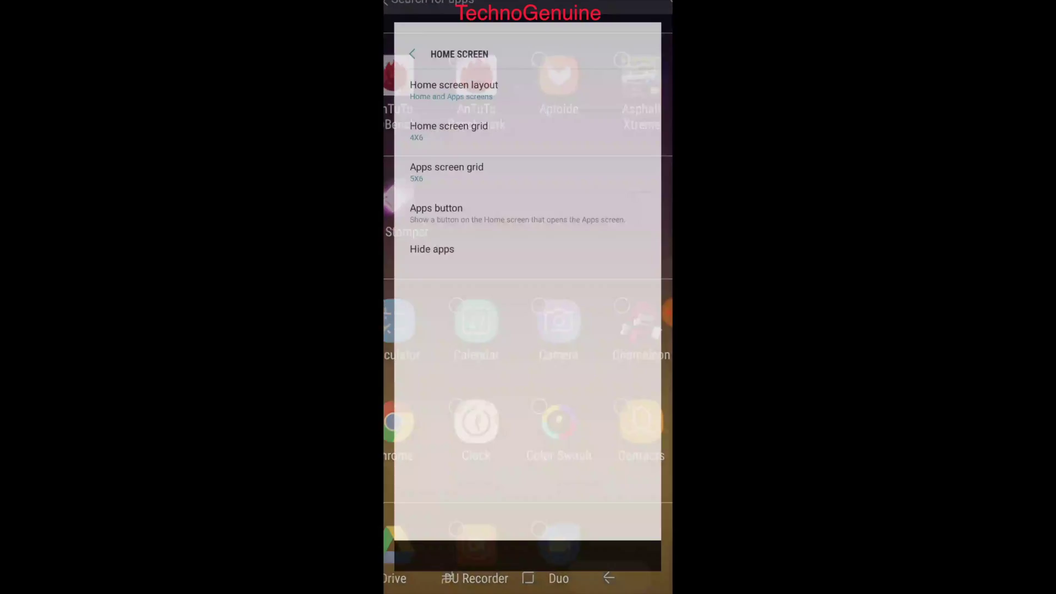
{"action": "left_click", "coordinate": [517, 207]}
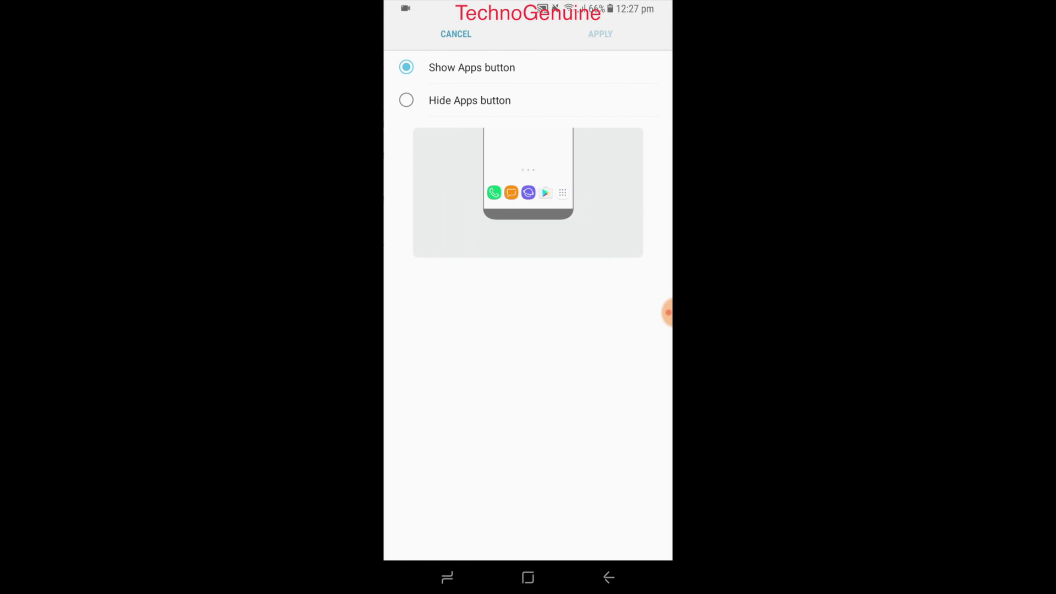
{"action": "left_click", "coordinate": [470, 100]}
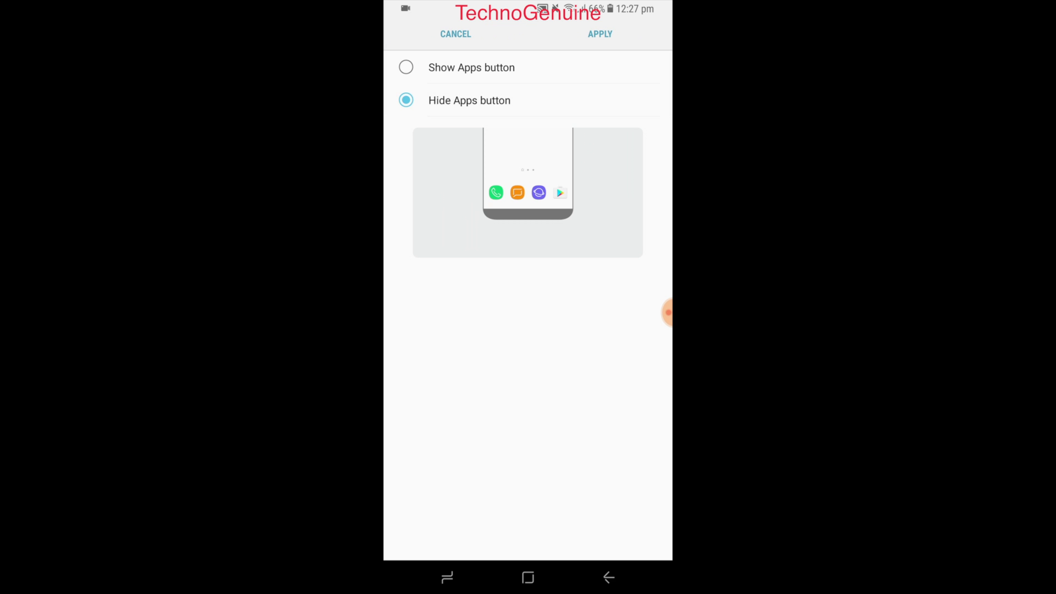
{"action": "left_click", "coordinate": [469, 101]}
{"action": "left_click", "coordinate": [470, 100]}
{"action": "left_click", "coordinate": [574, 100]}
{"action": "left_click", "coordinate": [471, 66]}
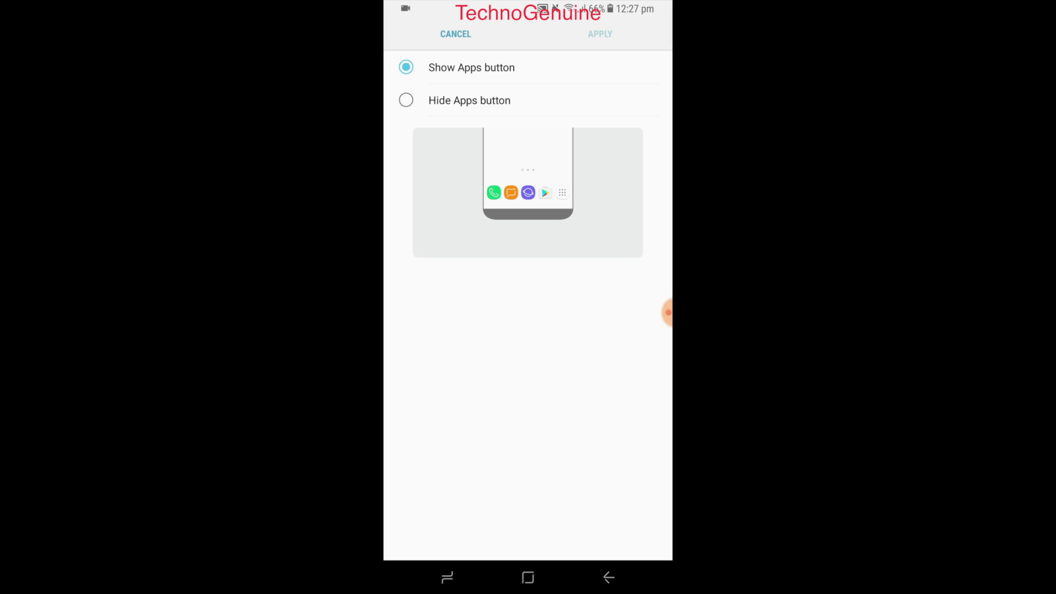
{"action": "left_click", "coordinate": [528, 578]}
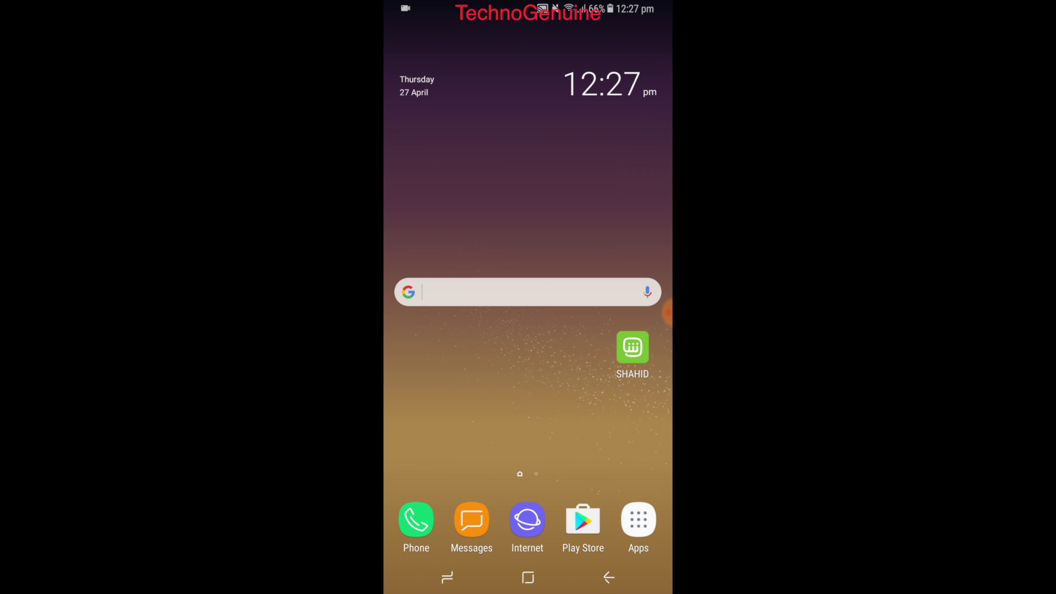